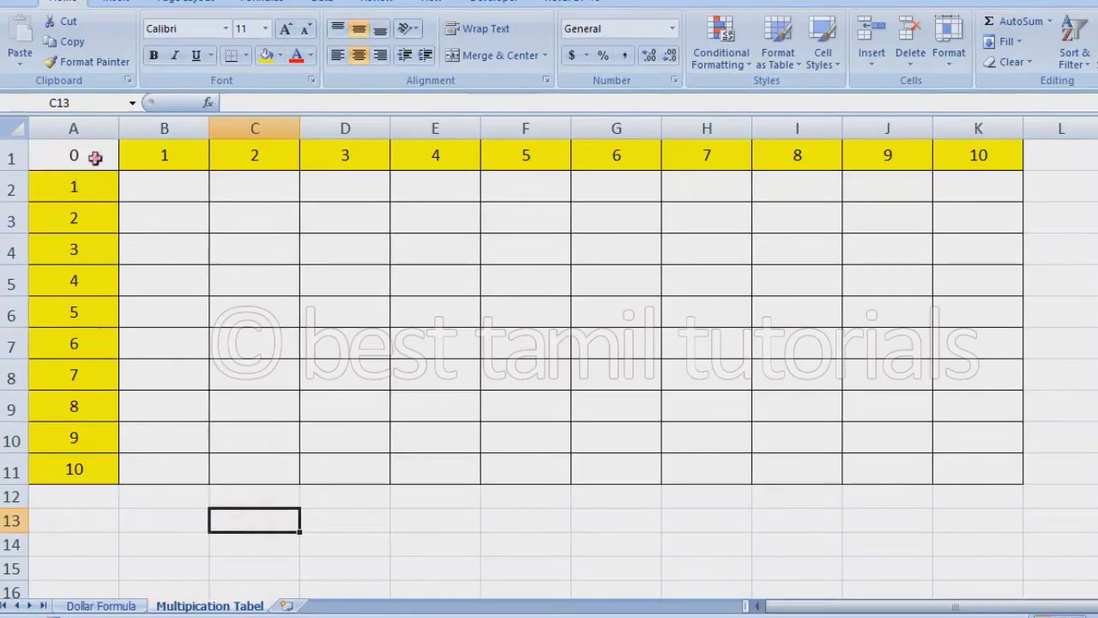
Select cell A1 on the Multipication Tabel sheet.
{"action": "left_click", "coordinate": [93, 157]}
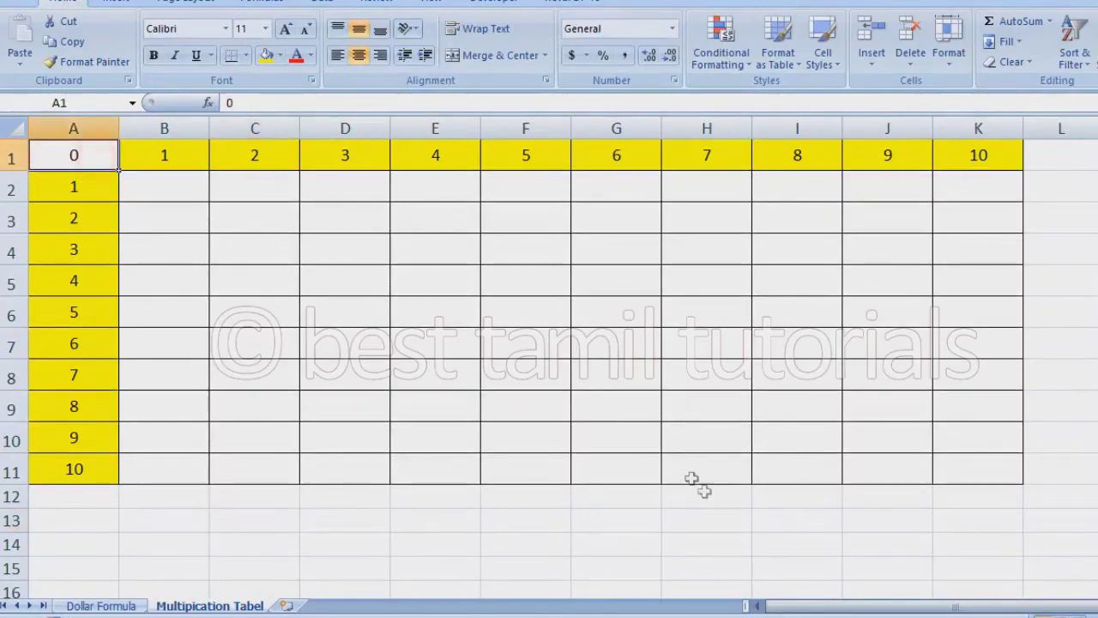
{"action": "left_click", "coordinate": [1007, 460]}
{"action": "left_click", "coordinate": [106, 154]}
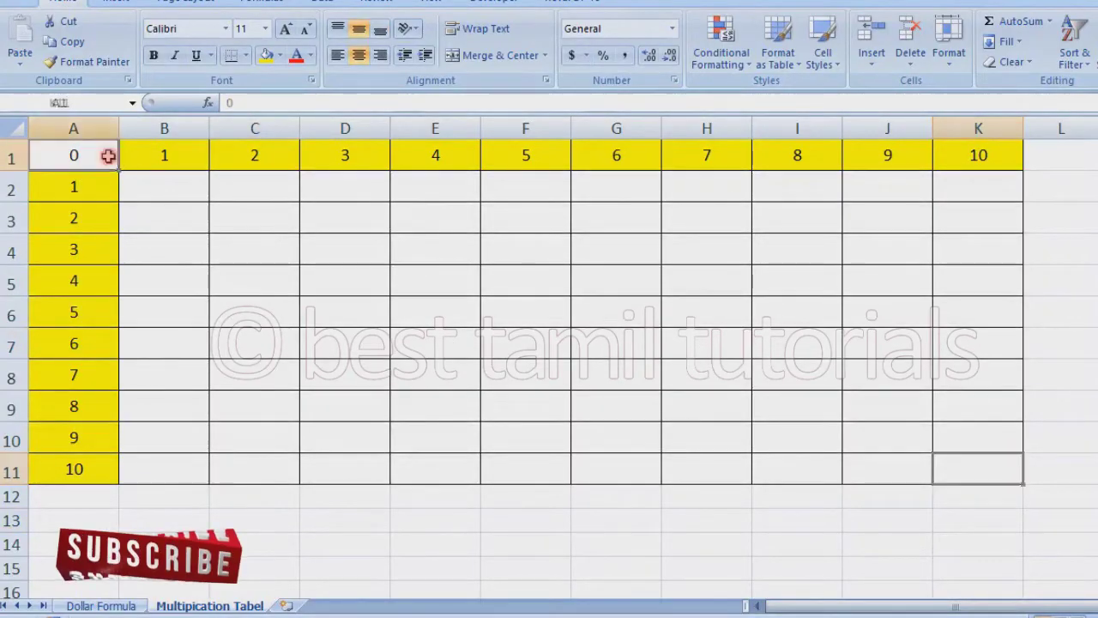
{"action": "left_click", "coordinate": [165, 154]}
{"action": "left_click", "coordinate": [1019, 148]}
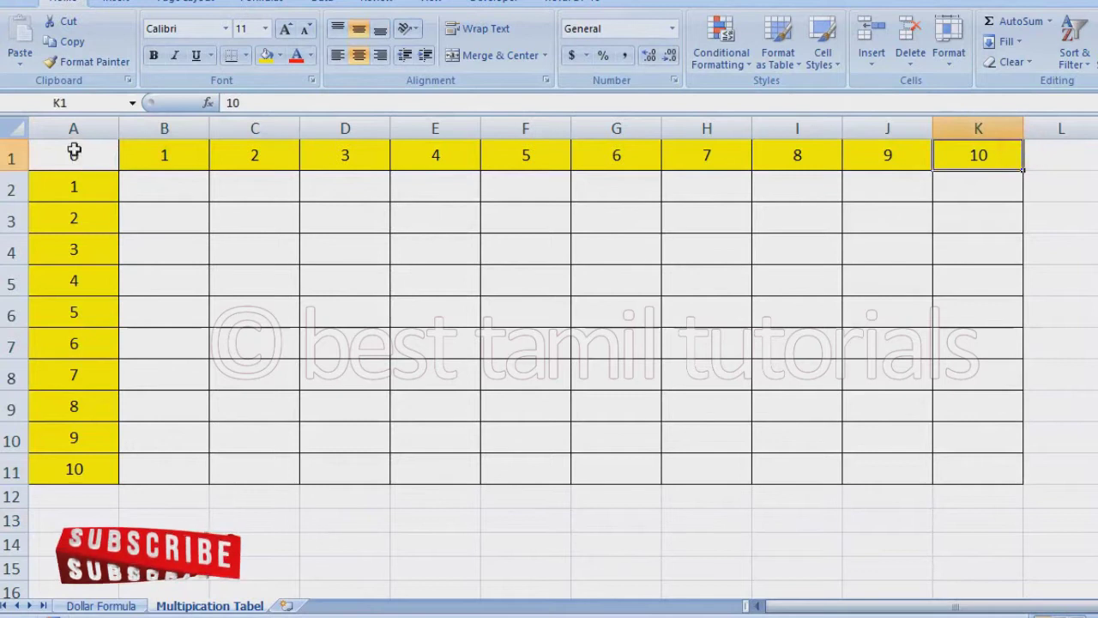
{"action": "left_click", "coordinate": [77, 153]}
{"action": "left_click", "coordinate": [62, 469]}
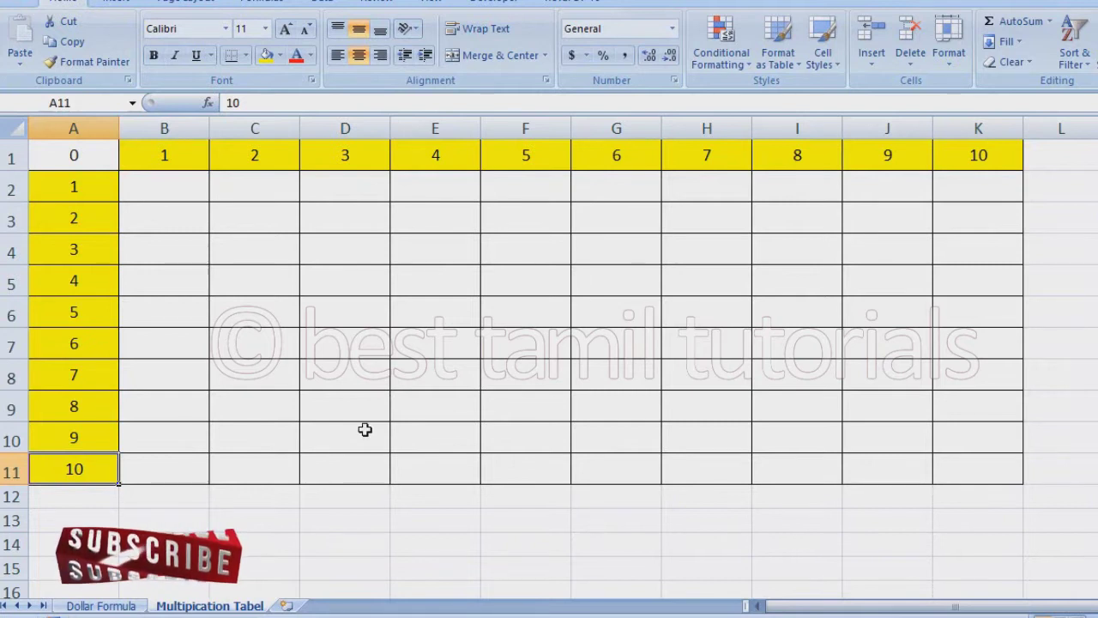
{"action": "left_click", "coordinate": [167, 194]}
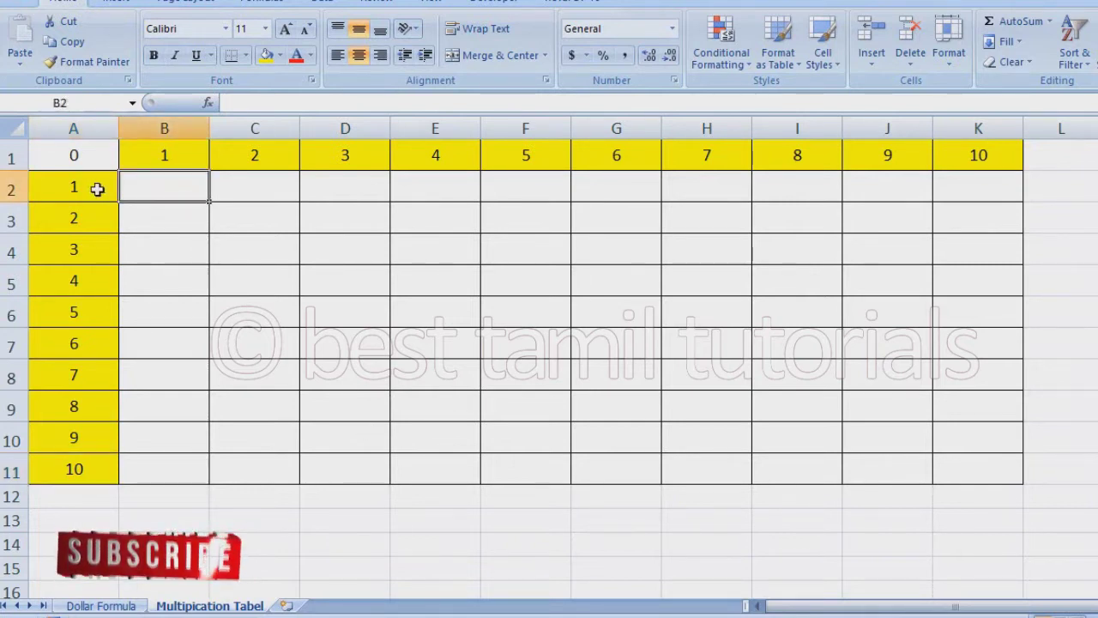
Enter the relative formula =B1*A2 in cell B2.
{"action": "type", "text": "="}
{"action": "left_click", "coordinate": [184, 155]}
{"action": "type", "text": "*"}
{"action": "left_click", "coordinate": [106, 179]}
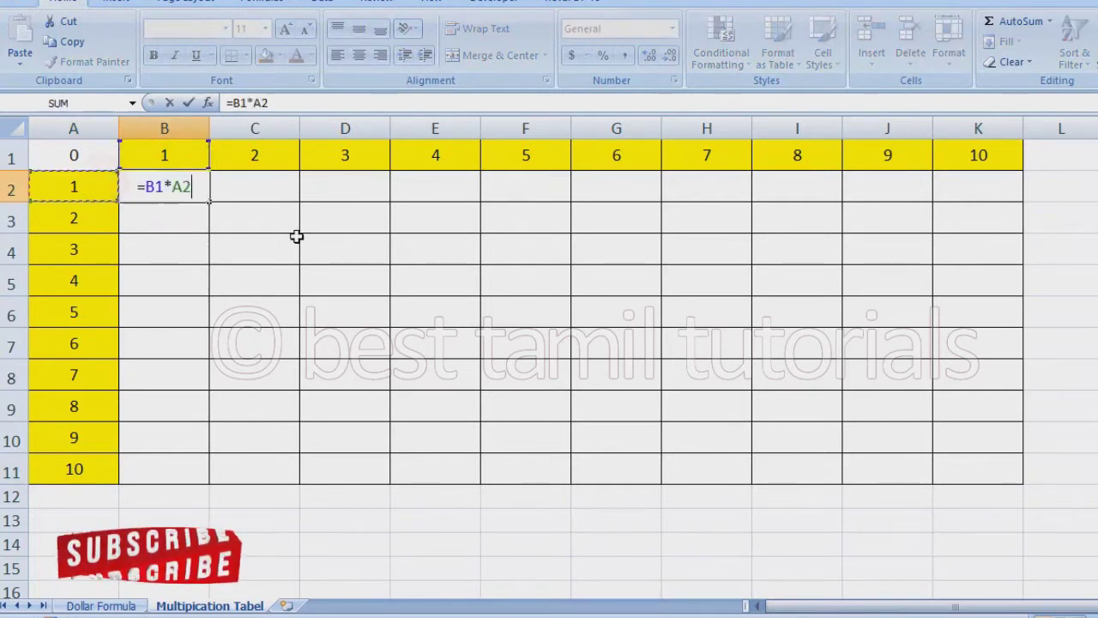
{"action": "key", "text": "Return"}
Fill B2's formula through B2:K11, producing runaway values and #NUM! errors.
{"action": "left_click", "coordinate": [189, 188]}
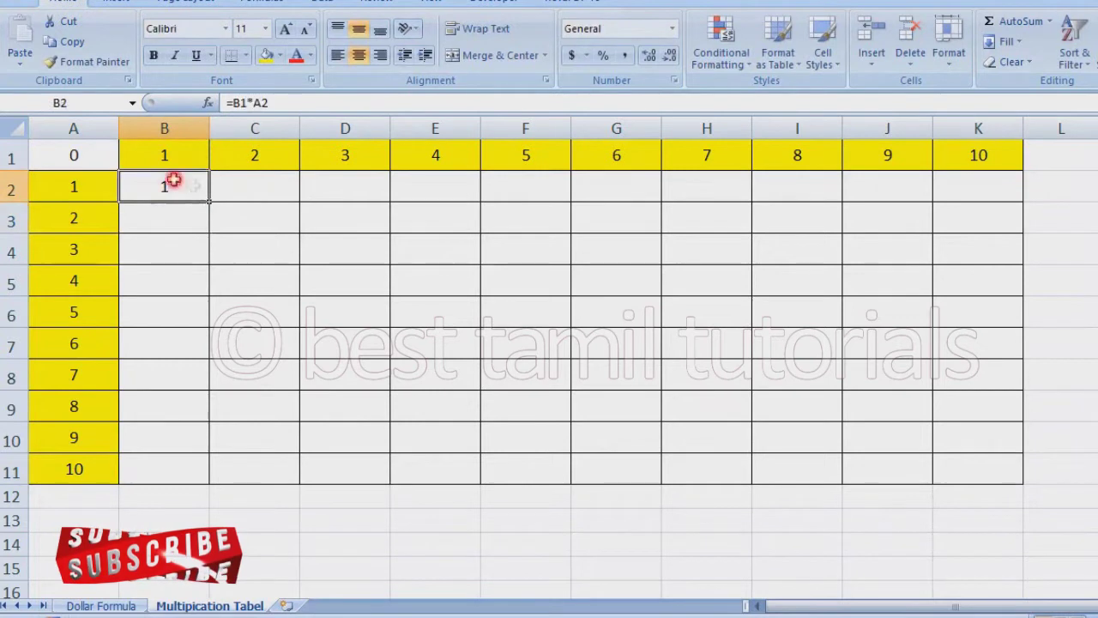
{"action": "left_click_drag", "start_coordinate": [210, 202], "coordinate": [997, 476]}
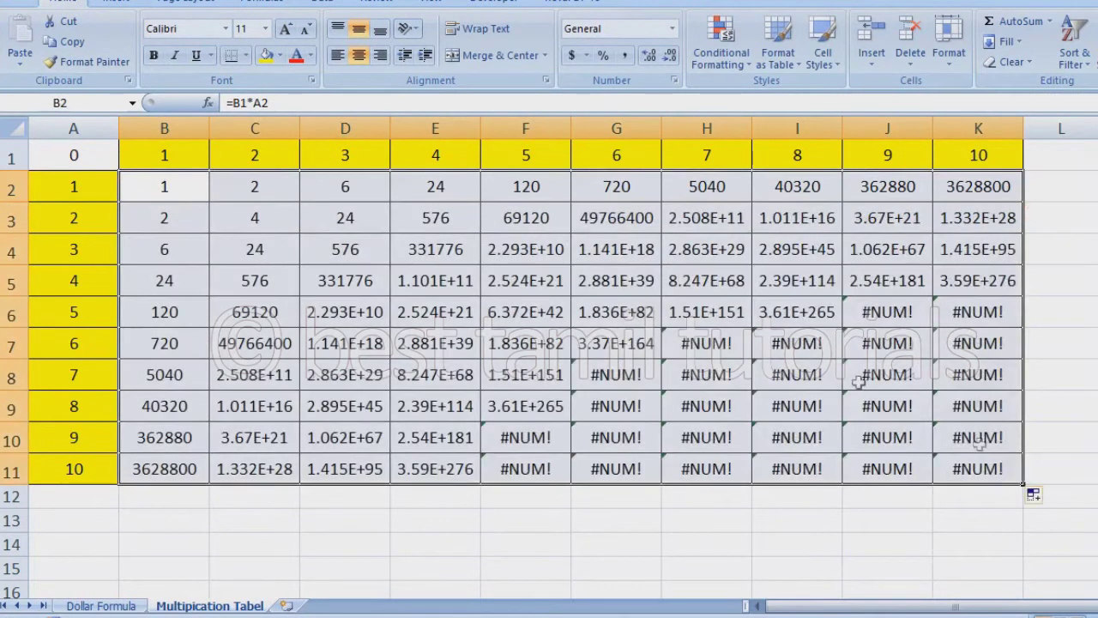
{"action": "left_click", "coordinate": [180, 190]}
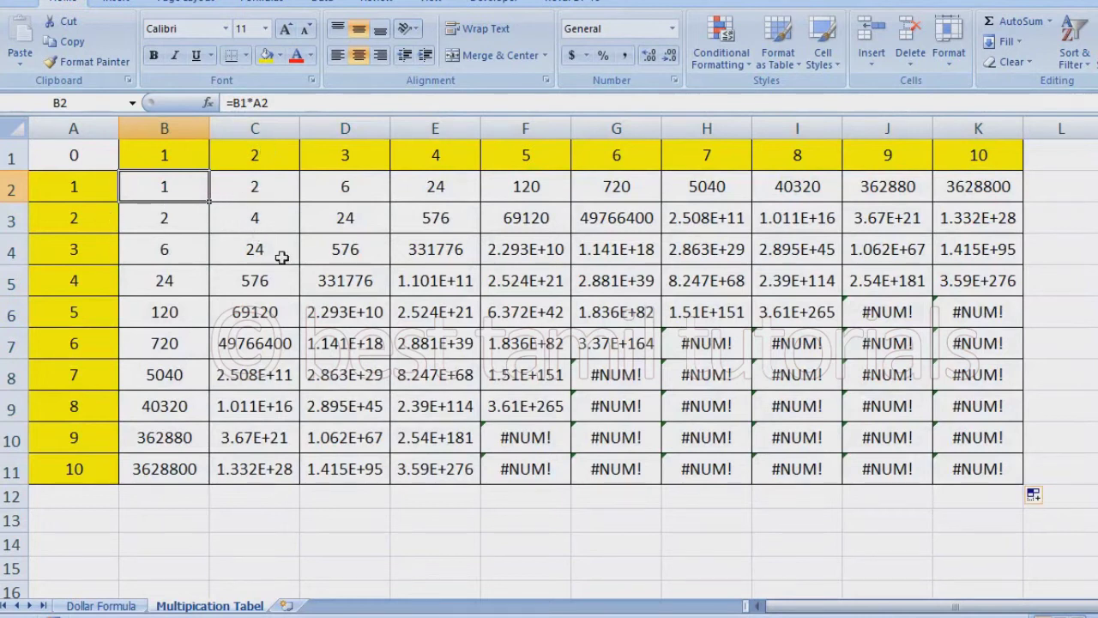
{"action": "left_click", "coordinate": [354, 277]}
{"action": "left_click", "coordinate": [433, 281]}
{"action": "left_click", "coordinate": [525, 280]}
{"action": "left_click", "coordinate": [542, 242]}
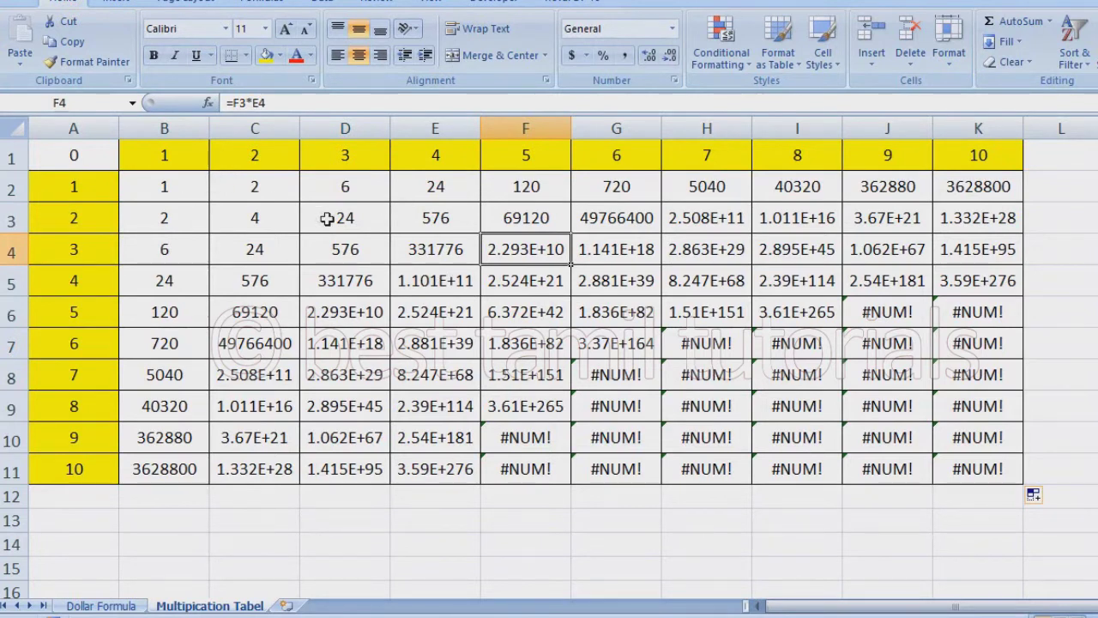
{"action": "left_click_drag", "start_coordinate": [196, 187], "coordinate": [995, 453]}
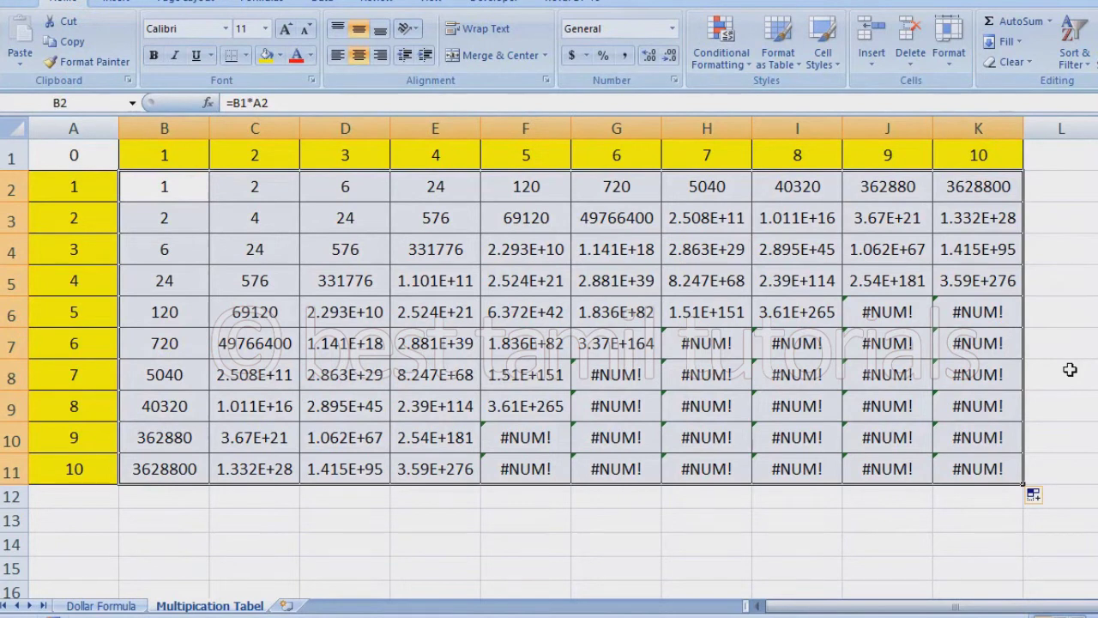
Clear the wrong results from B2:K11 and re-enter =B1*A2 in B2.
{"action": "key", "text": "Delete"}
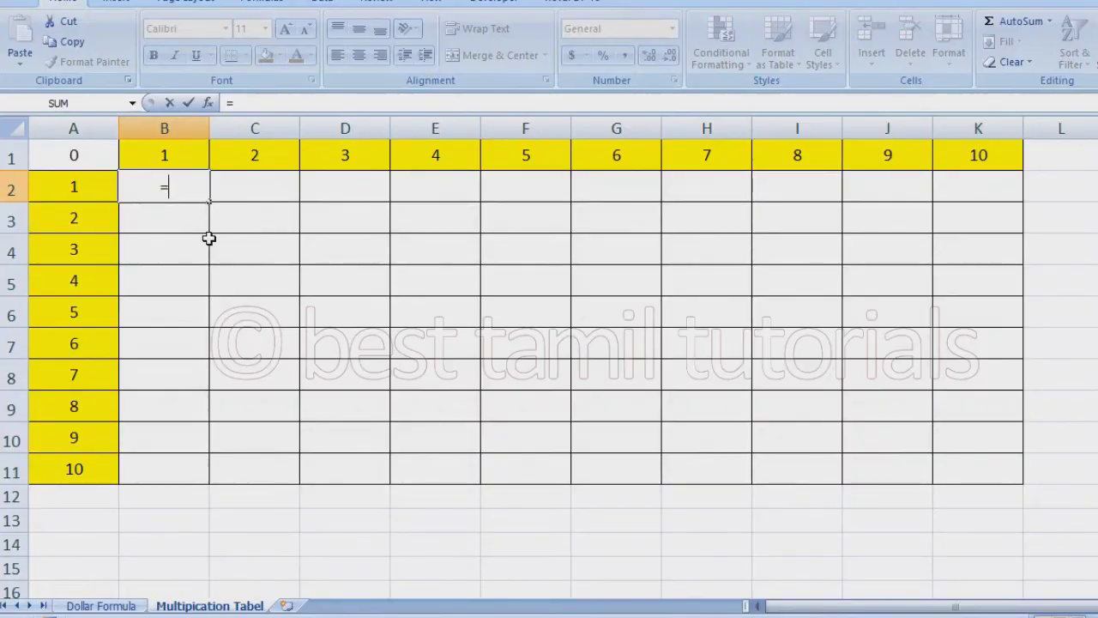
{"action": "left_click", "coordinate": [167, 155]}
{"action": "type", "text": "*"}
{"action": "left_click", "coordinate": [90, 186]}
{"action": "key", "text": "Return"}
Open B2's formula for editing at the B1 reference.
{"action": "left_click", "coordinate": [187, 190]}
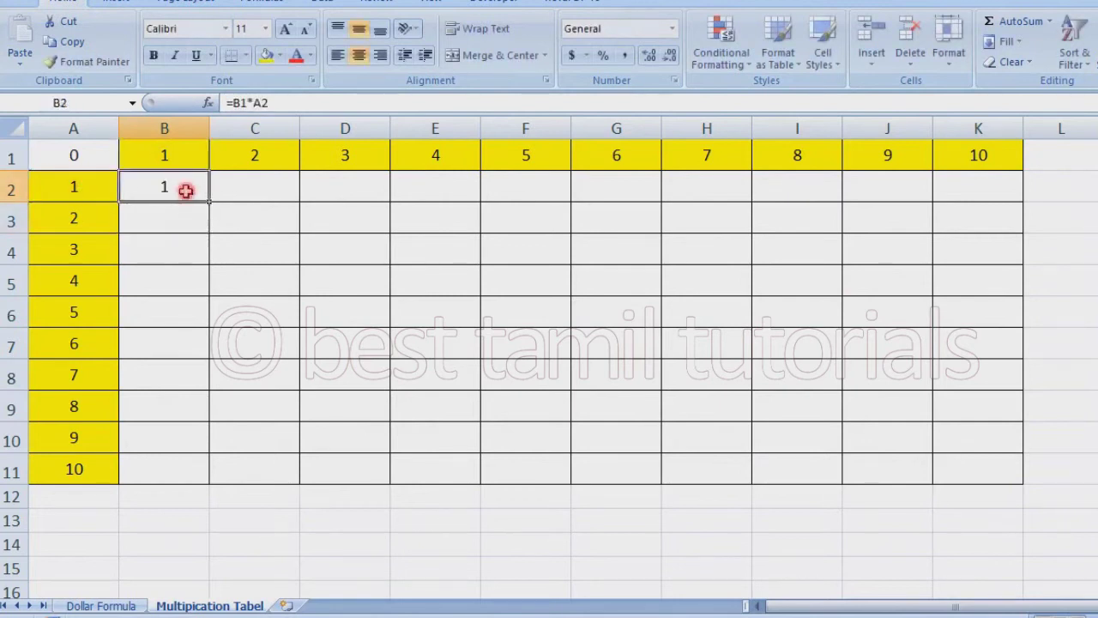
{"action": "double_click", "coordinate": [186, 191]}
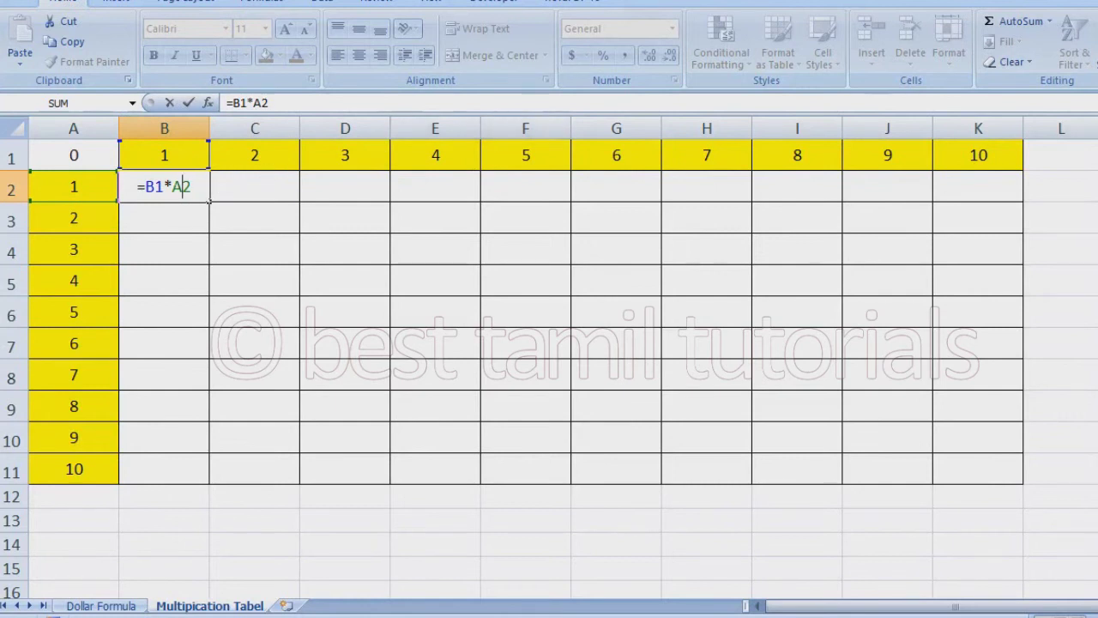
{"action": "left_click", "coordinate": [155, 186]}
Insert dollar signs so B2's formula becomes =B$1*$A2, then commit it.
{"action": "type", "text": "$"}
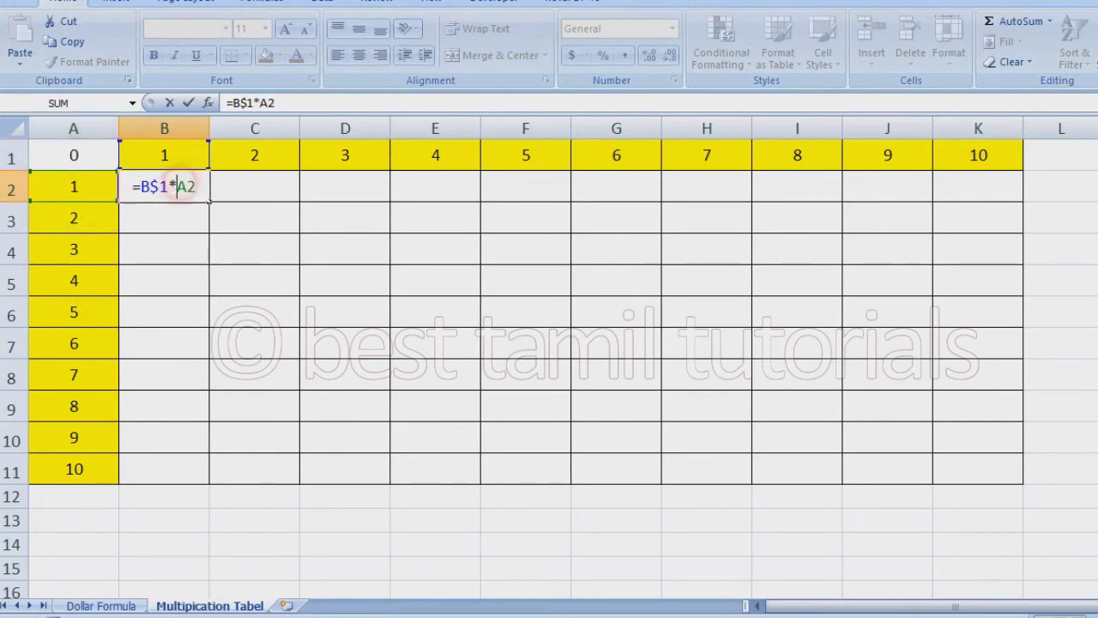
{"action": "type", "text": "$"}
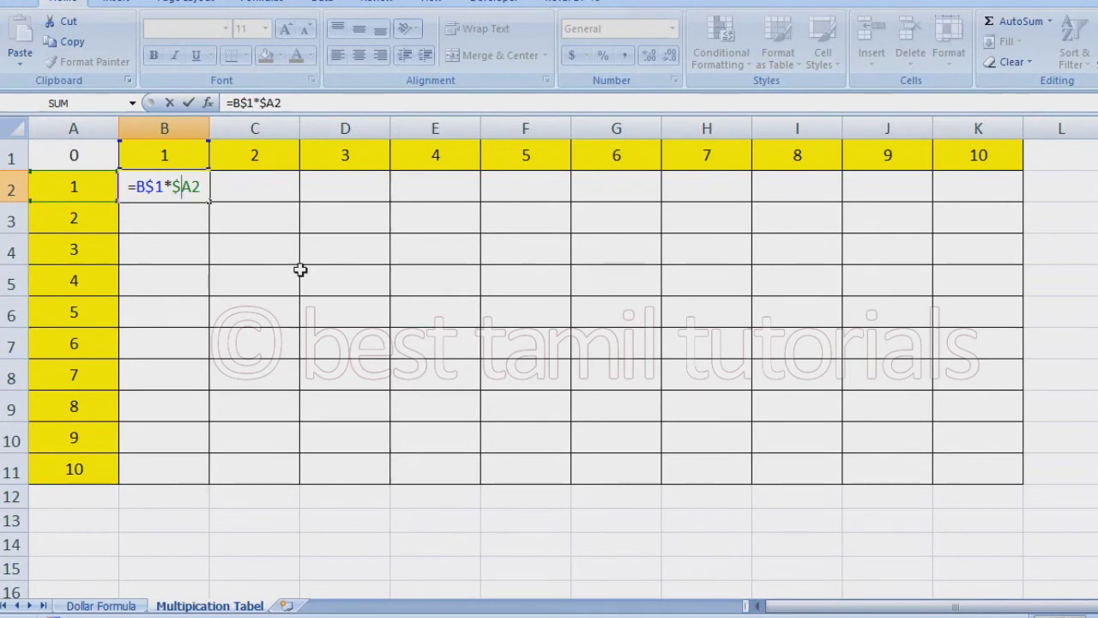
{"action": "key", "text": "Return"}
Fill =B$1*$A2 from B2 across to K2 and down to row 11.
{"action": "left_click", "coordinate": [199, 191]}
{"action": "left_click_drag", "start_coordinate": [210, 200], "coordinate": [1019, 203]}
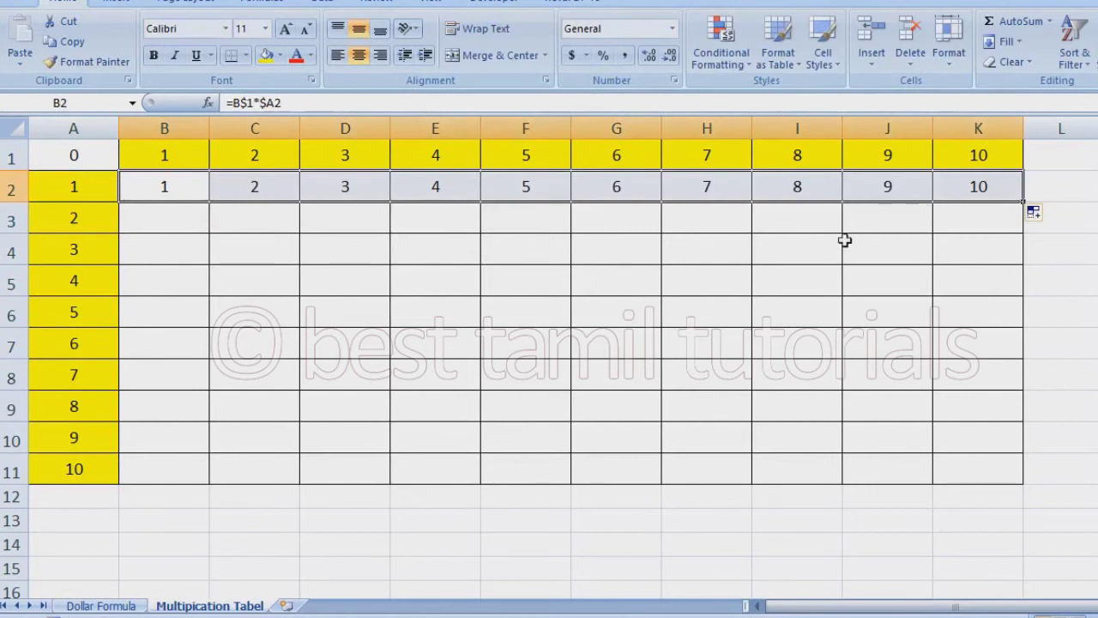
{"action": "left_click", "coordinate": [1029, 211]}
{"action": "left_click", "coordinate": [1023, 203]}
{"action": "left_click_drag", "start_coordinate": [1025, 206], "coordinate": [1033, 479]}
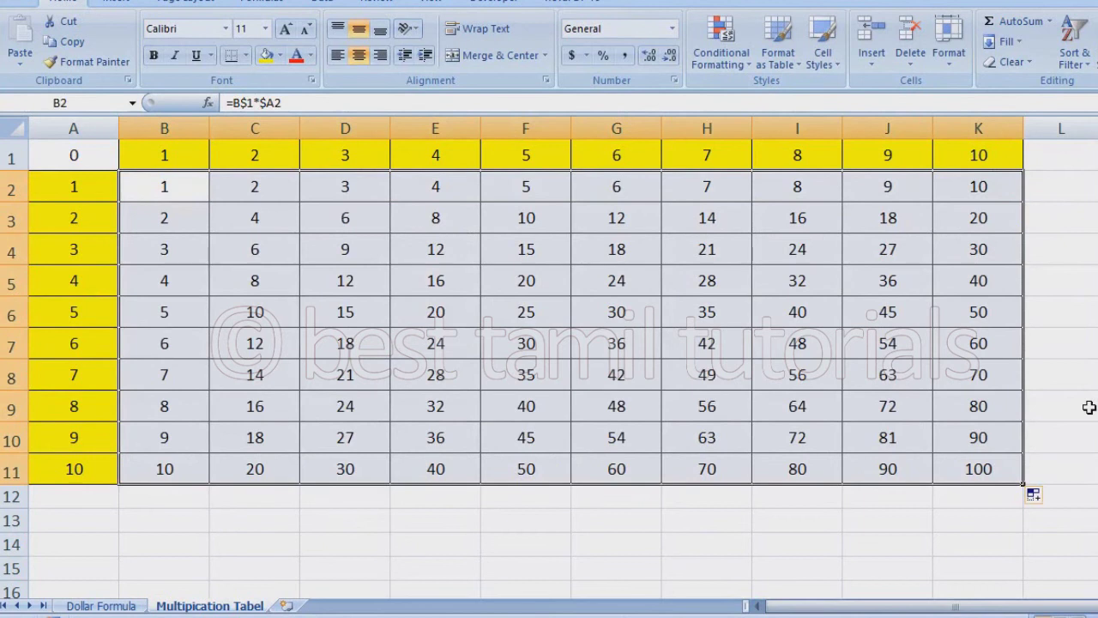